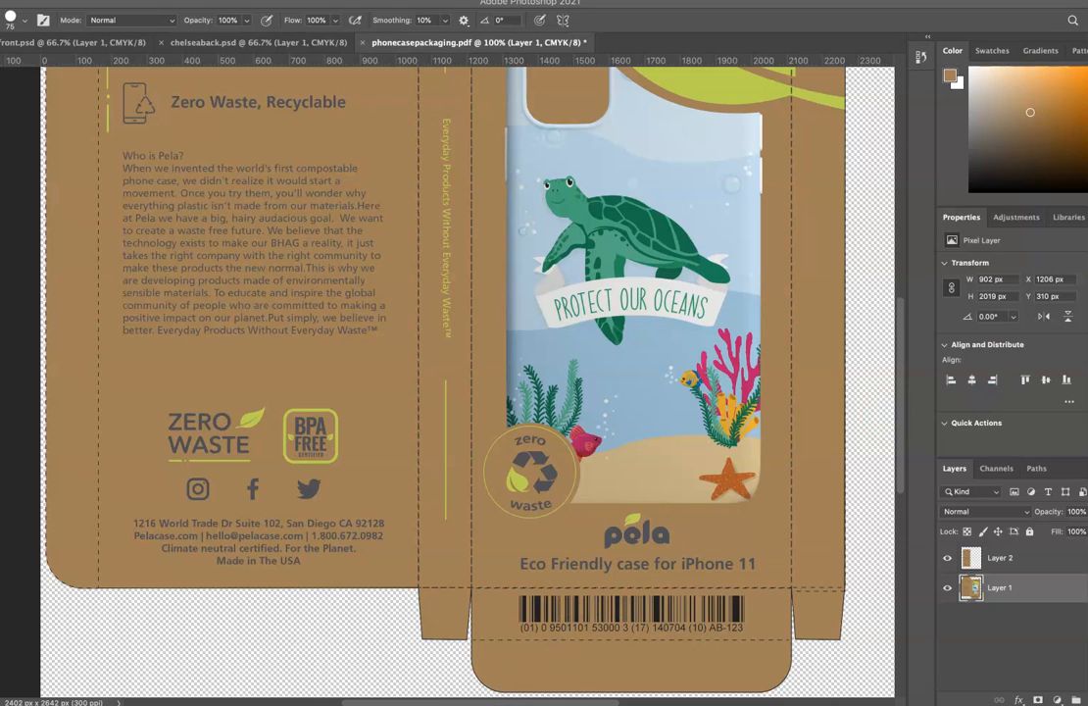
key(ctrl+Down)
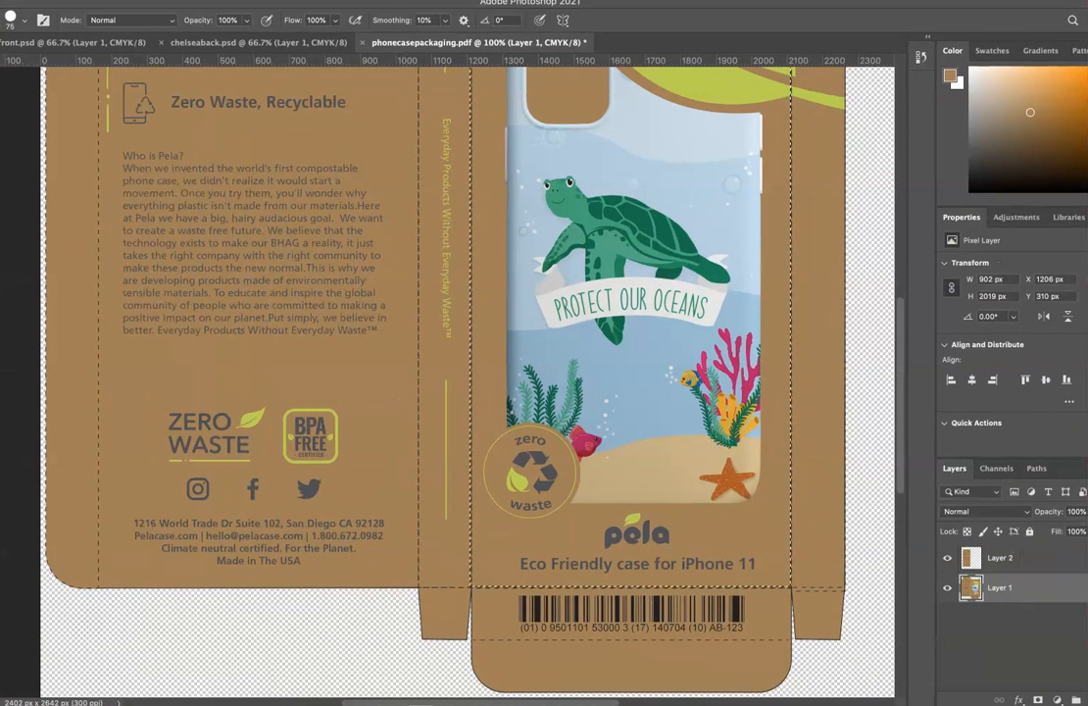
drag(922, 481, 515, 705)
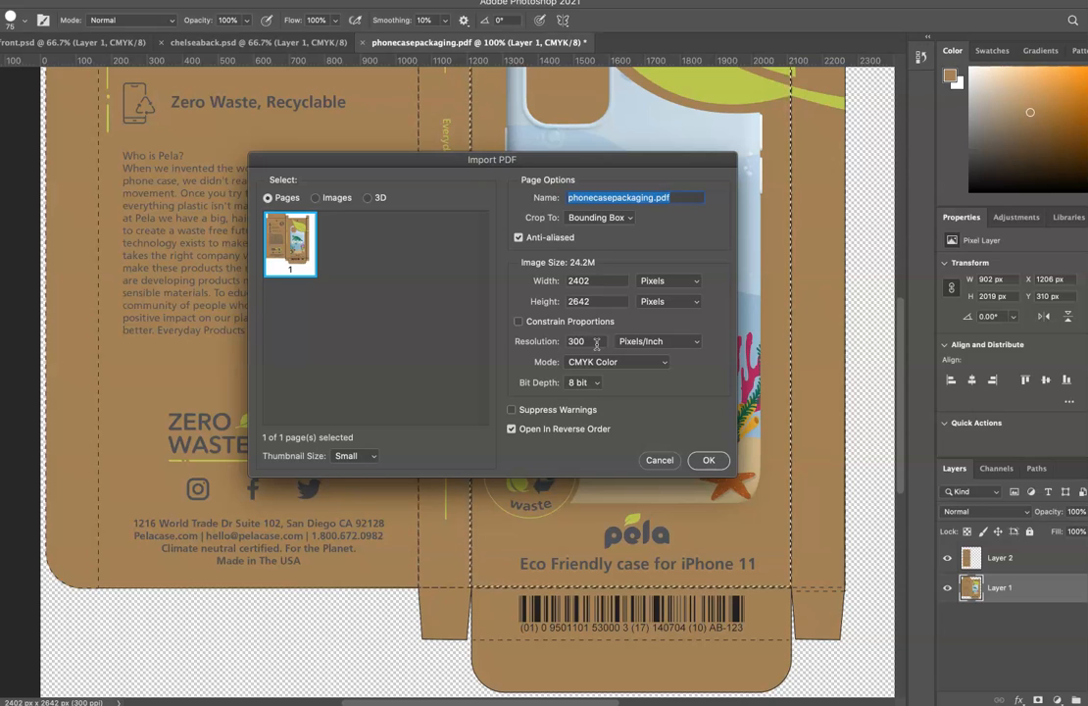
click(667, 461)
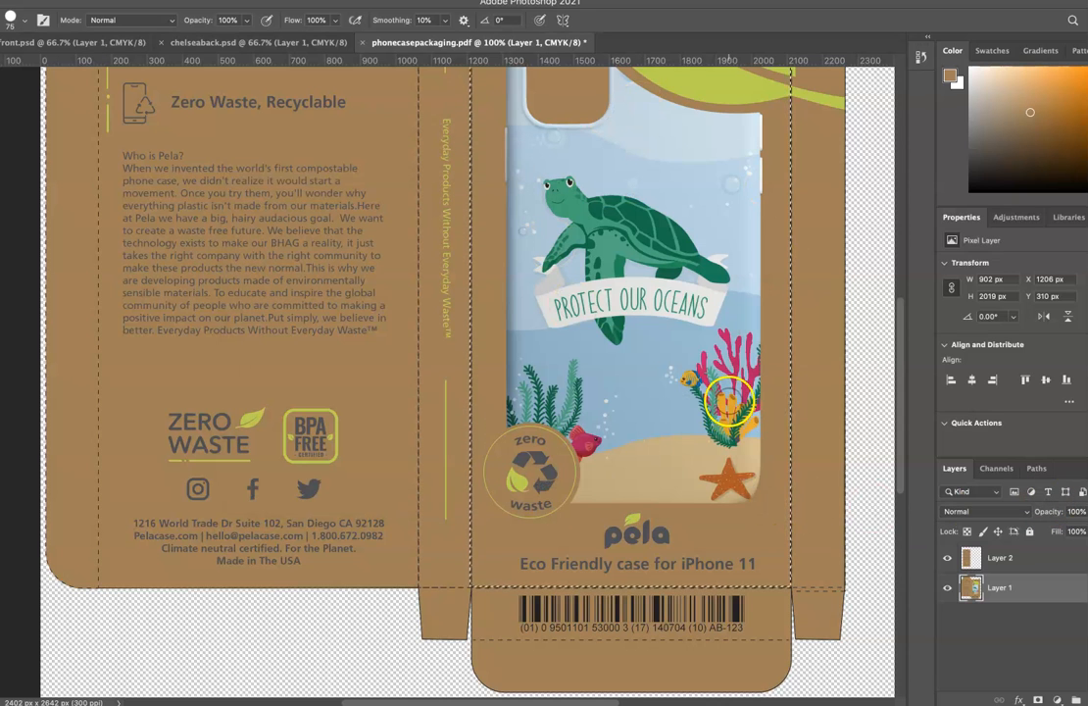
key(super+minus)
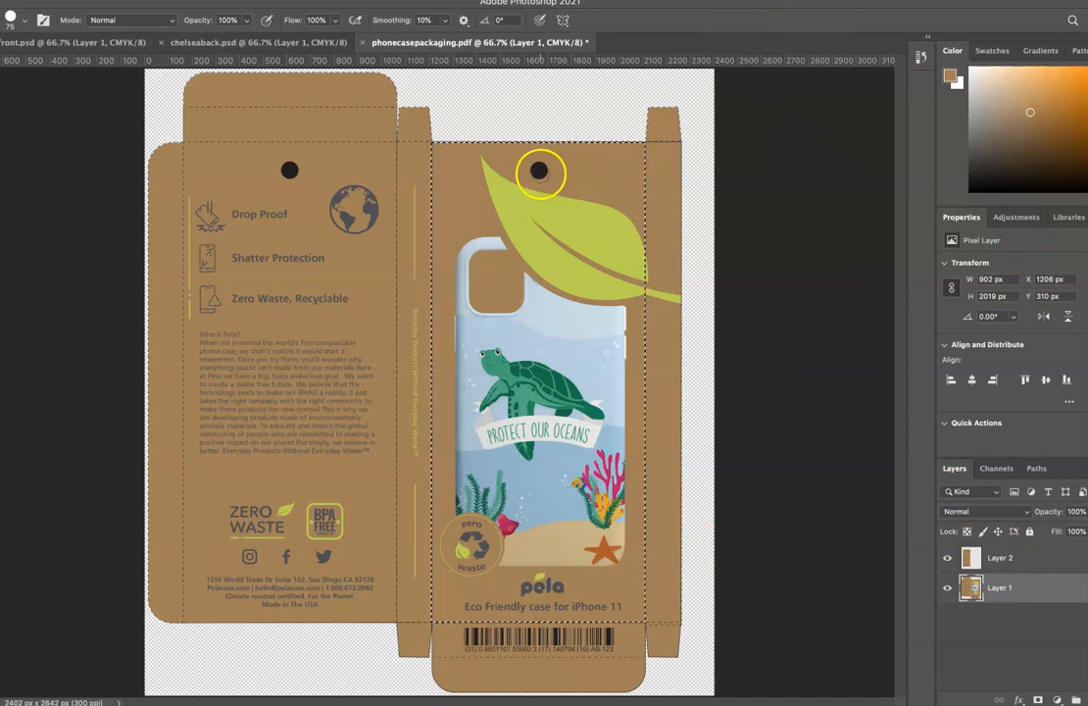
click(949, 558)
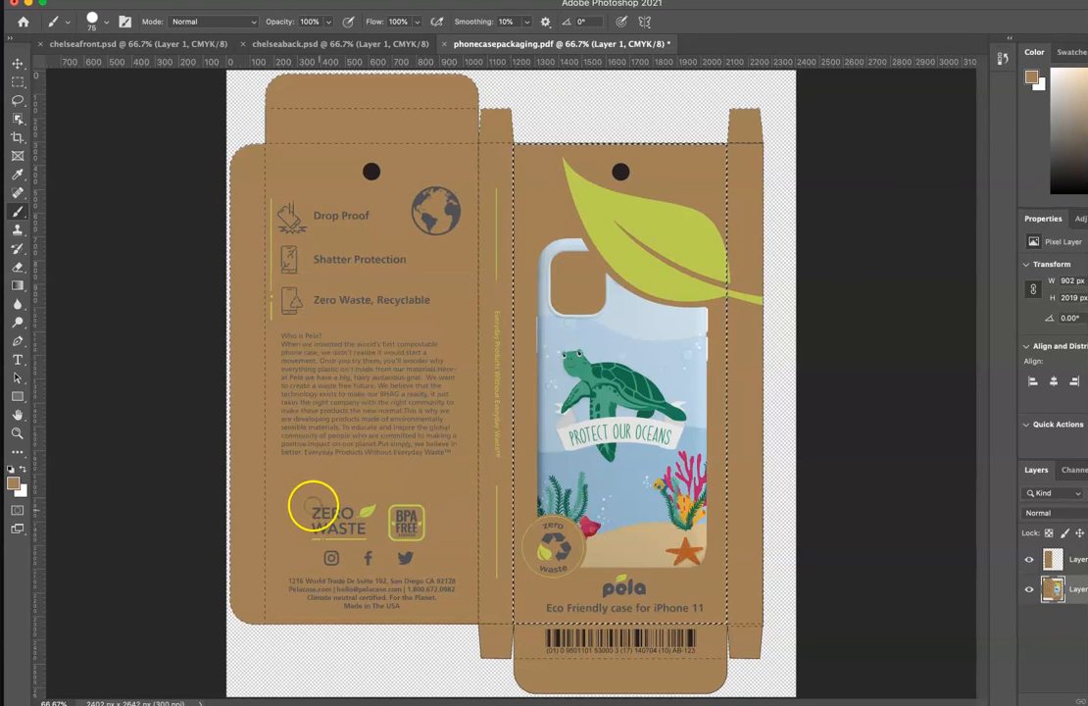
Reset the foreground colour to black and paint over the front panel's hang hole with a 75 px brush.
click(9, 471)
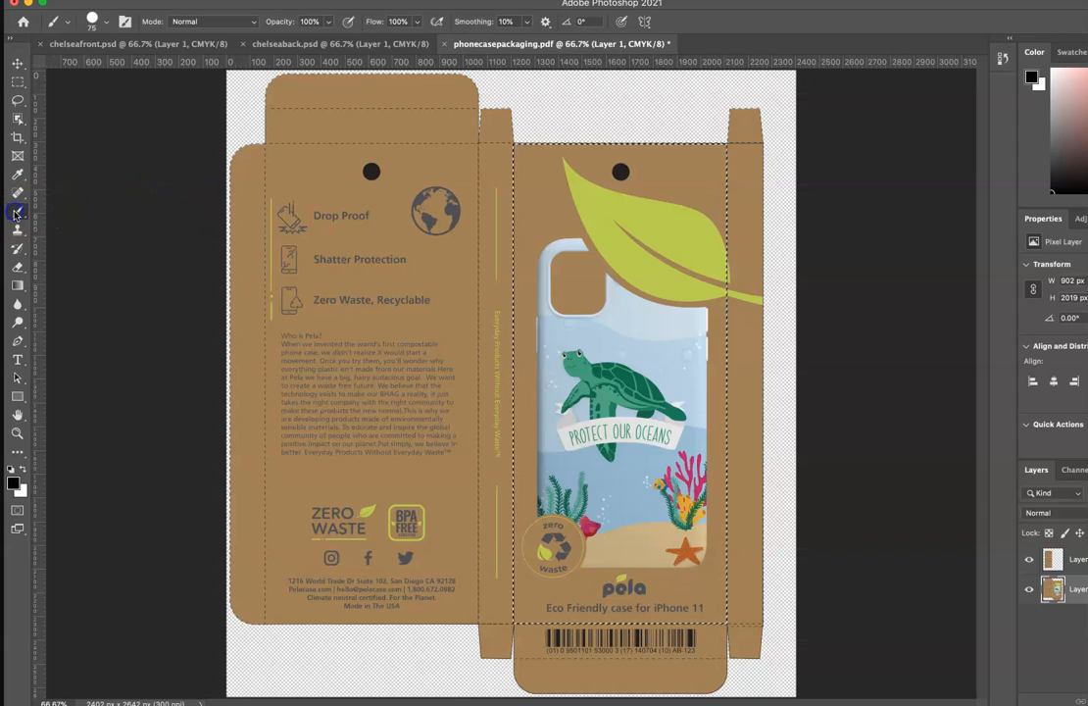
click(104, 22)
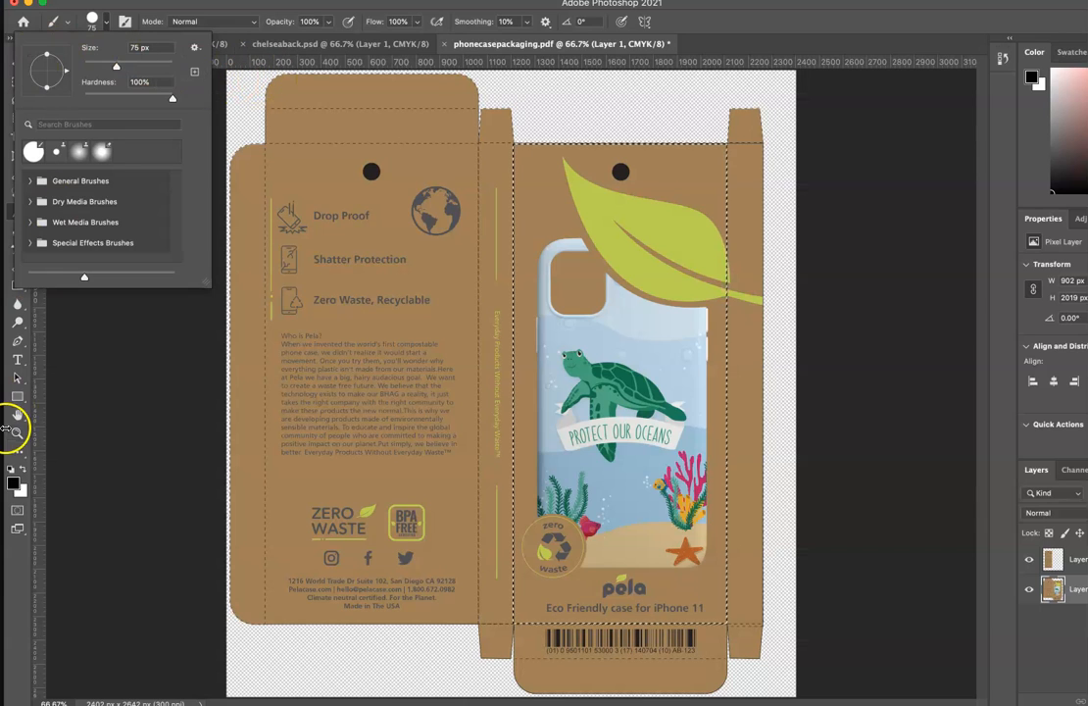
click(6, 580)
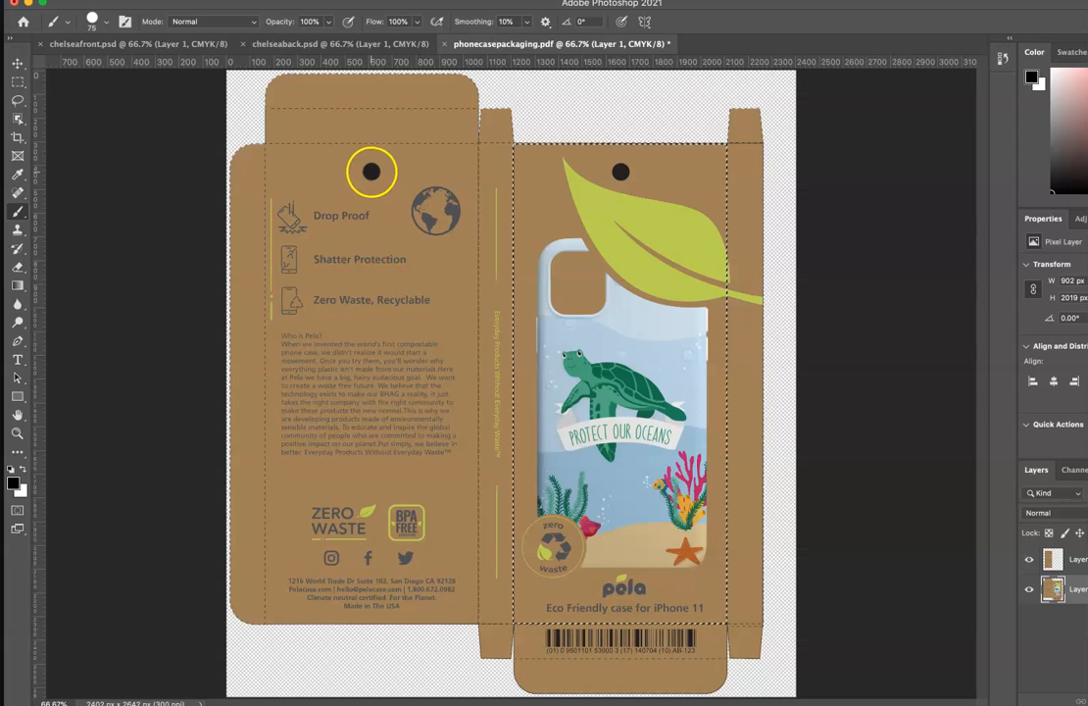
click(371, 171)
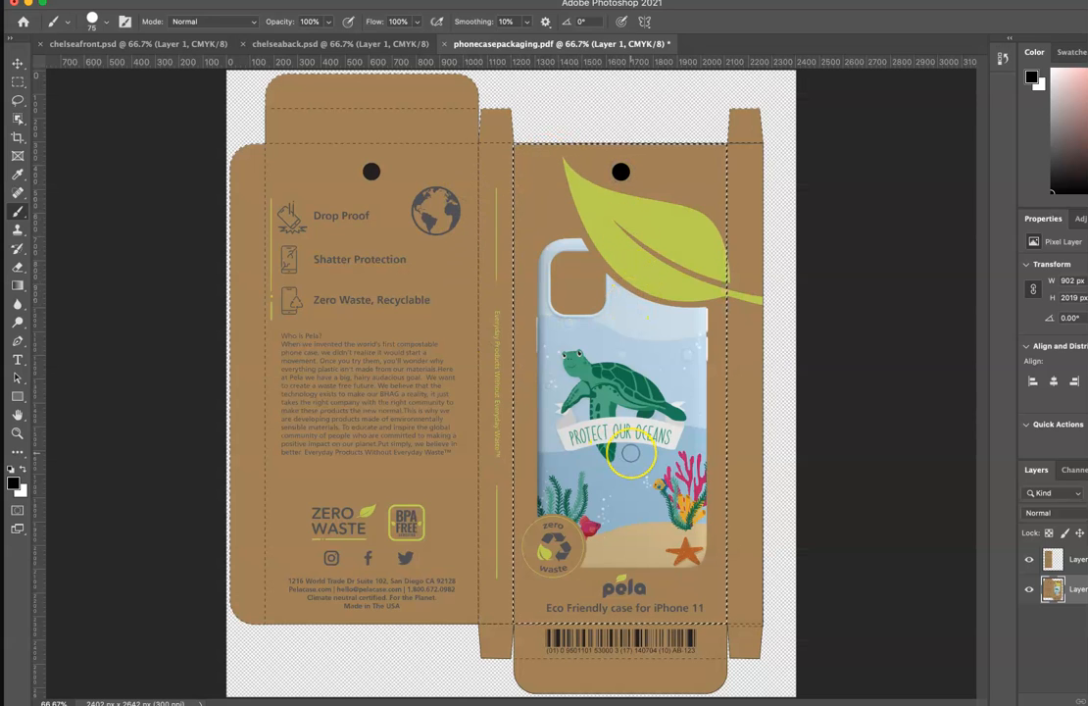
Select the front panel along its fold lines with a rectangular marquee of about 900 × 2023 px and copy it.
key(super+plus)
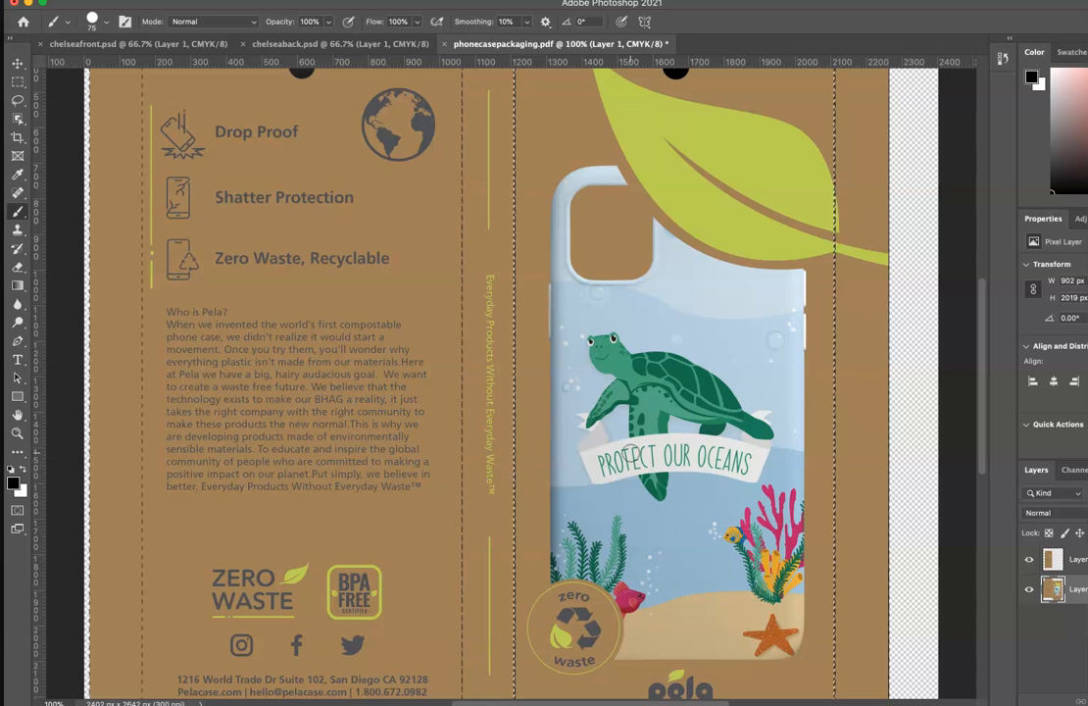
mouse_move(593, 397)
mouse_down()
mouse_move(517, 456)
mouse_move(409, 584)
mouse_up()
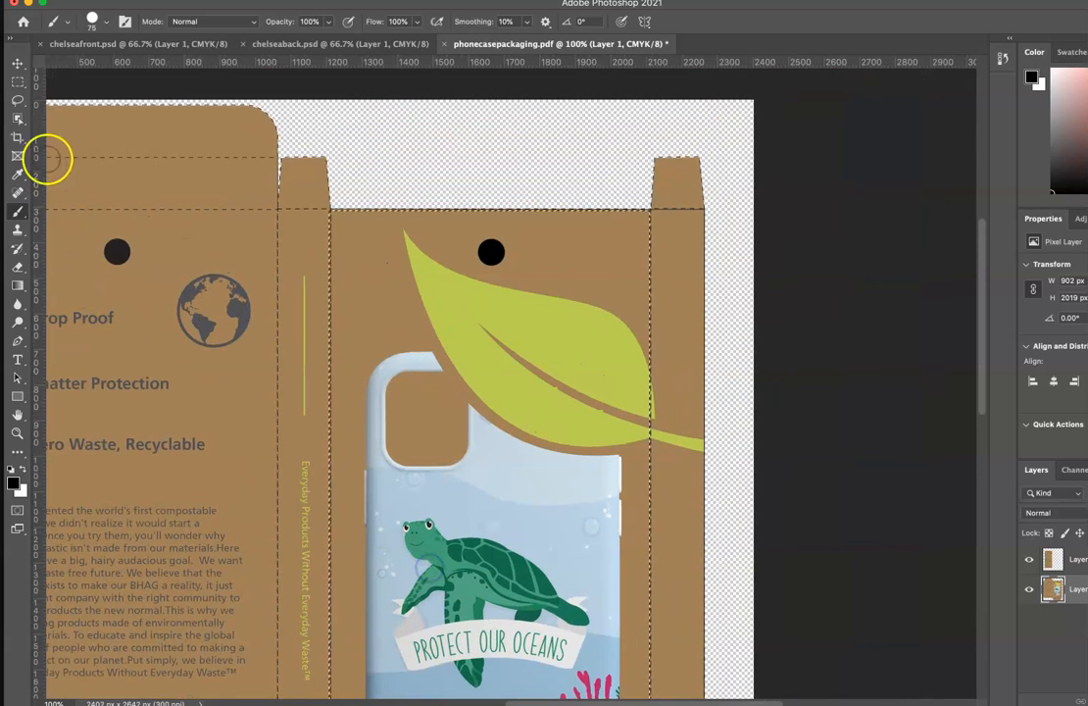
click(17, 83)
key(super+d)
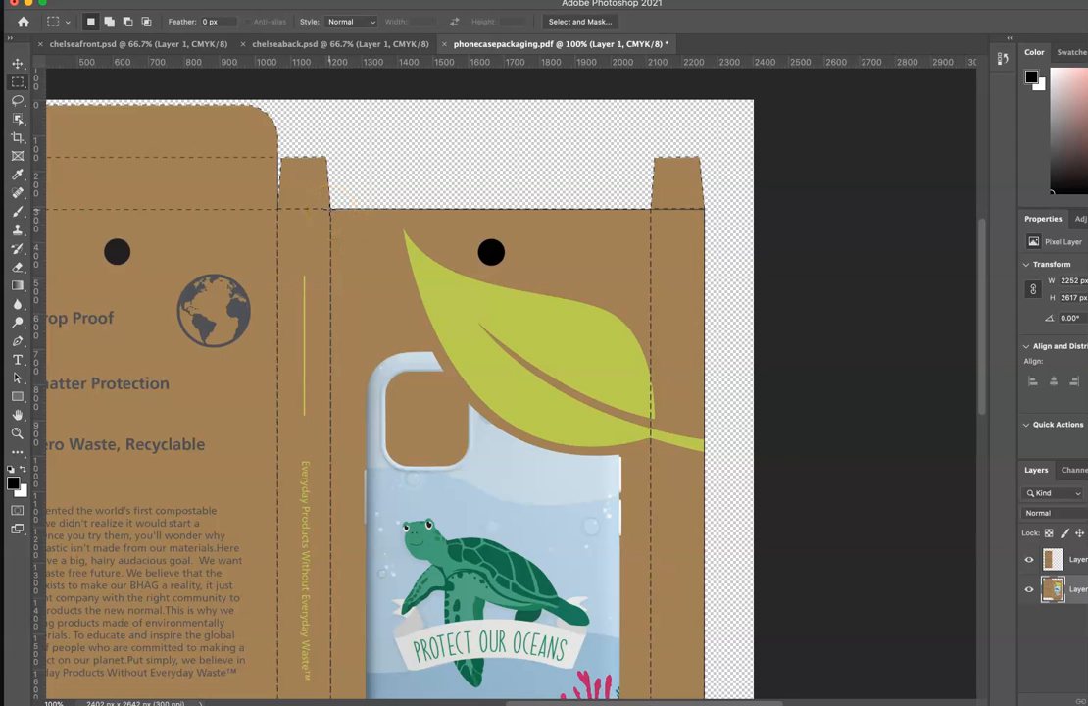
drag(329, 209, 649, 509)
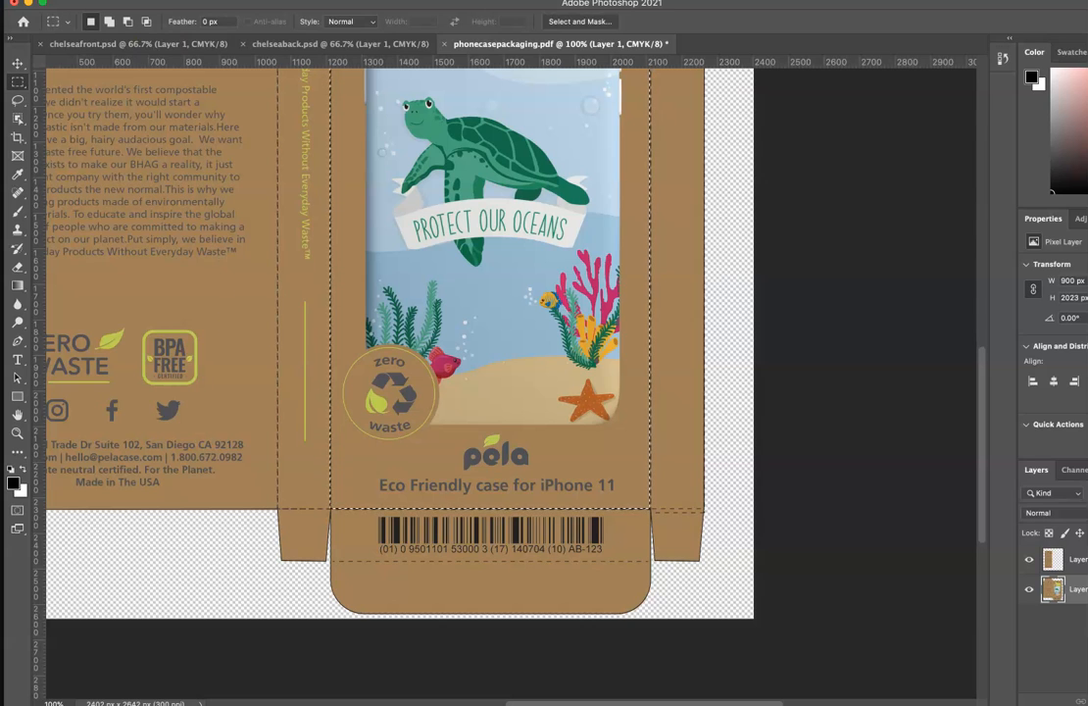
click(101, 0)
mouse_move(131, 0)
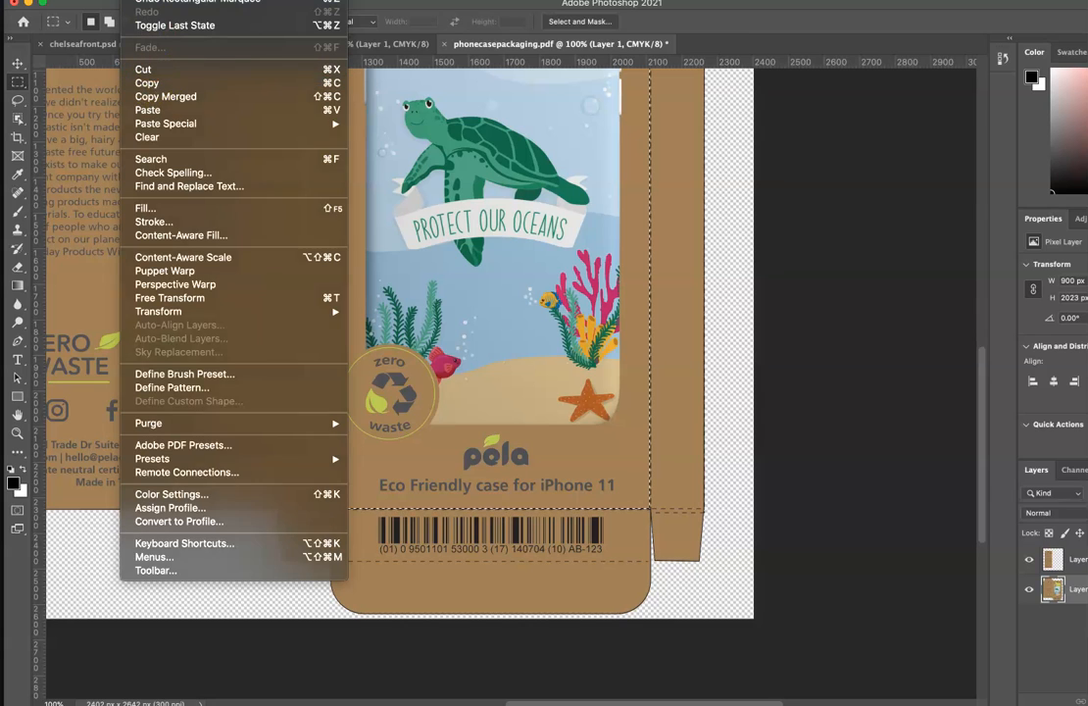
click(147, 83)
Create a new 900 × 2023 px CMYK document at 300 ppi and paste the front panel into it.
key(super+n)
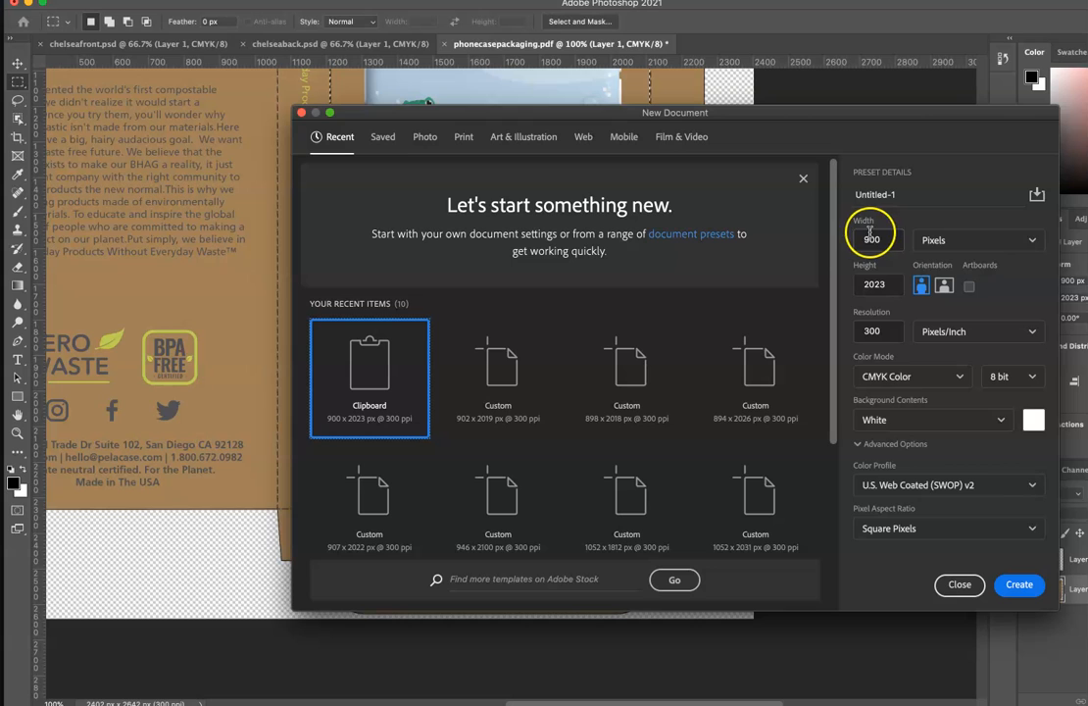
click(1019, 586)
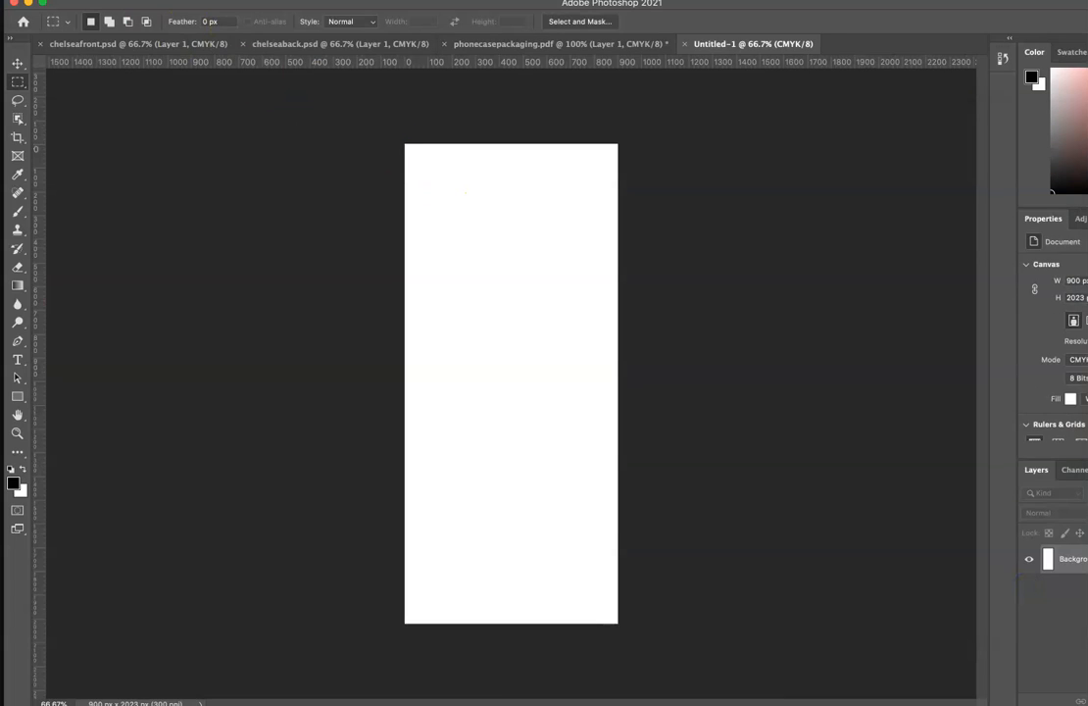
click(118, 1)
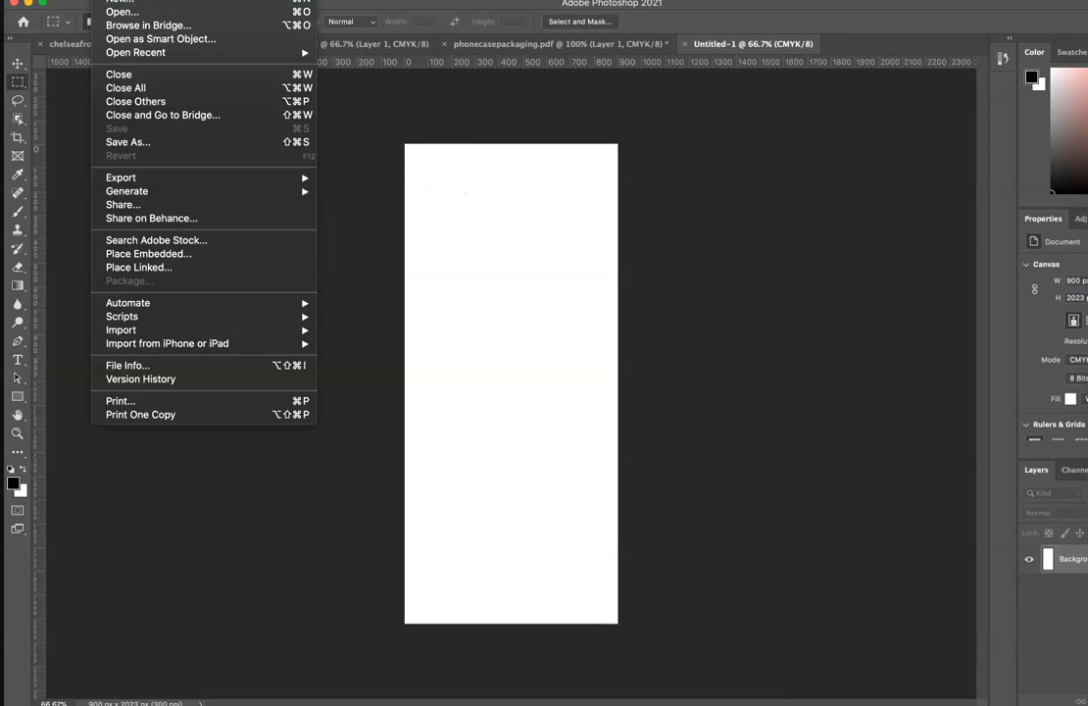
key(Escape)
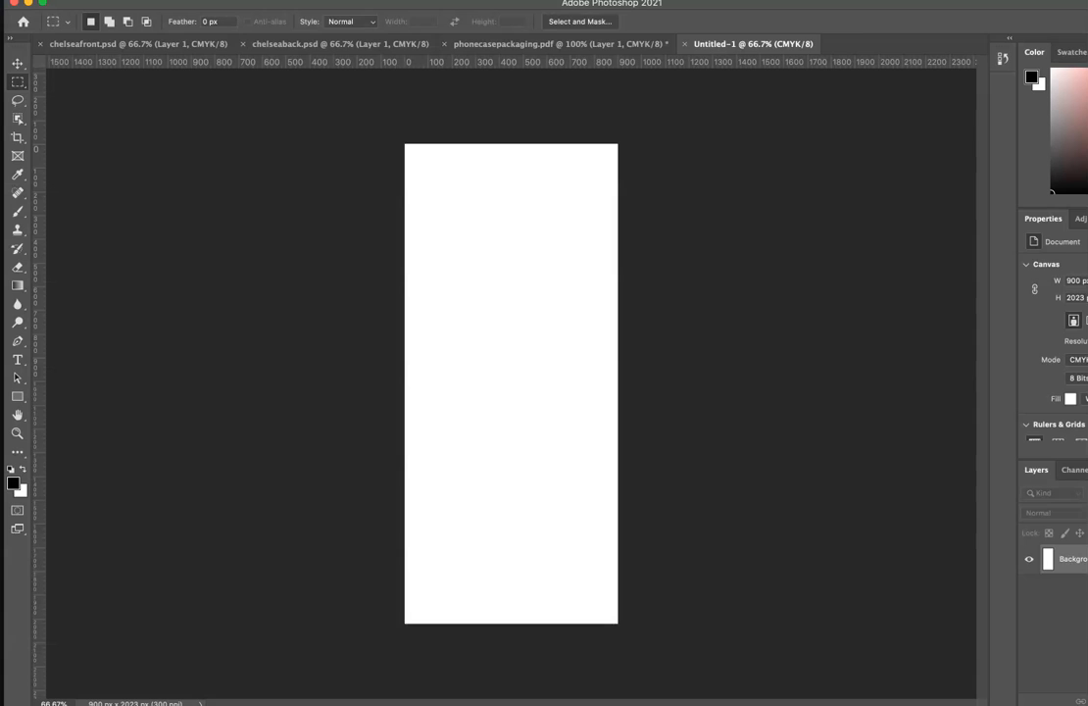
key(super+v)
click(133, 1)
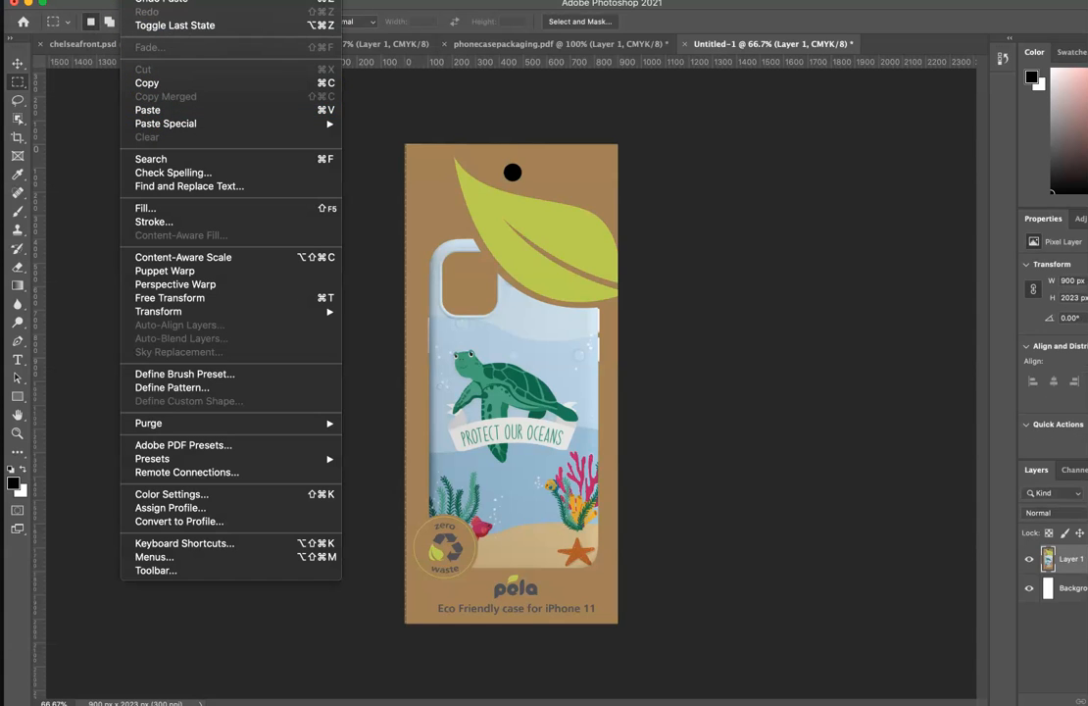
click(133, 1)
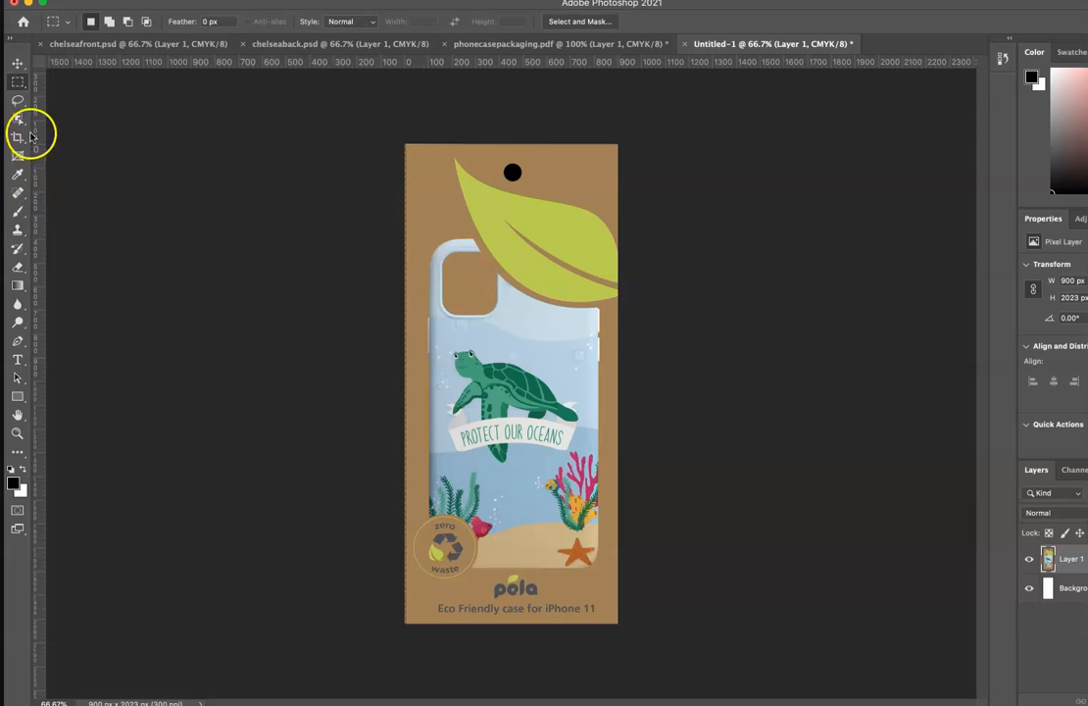
Sample the packaging's brown background and brush it over the dashed fold lines at the front panel's edges.
click(18, 176)
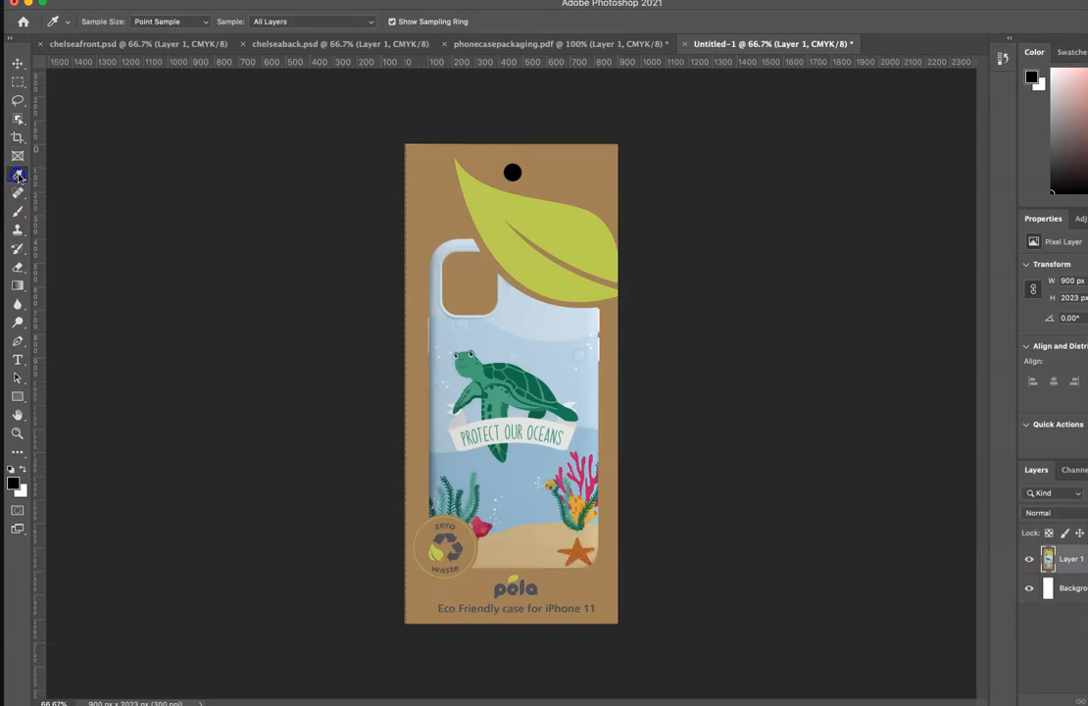
click(428, 197)
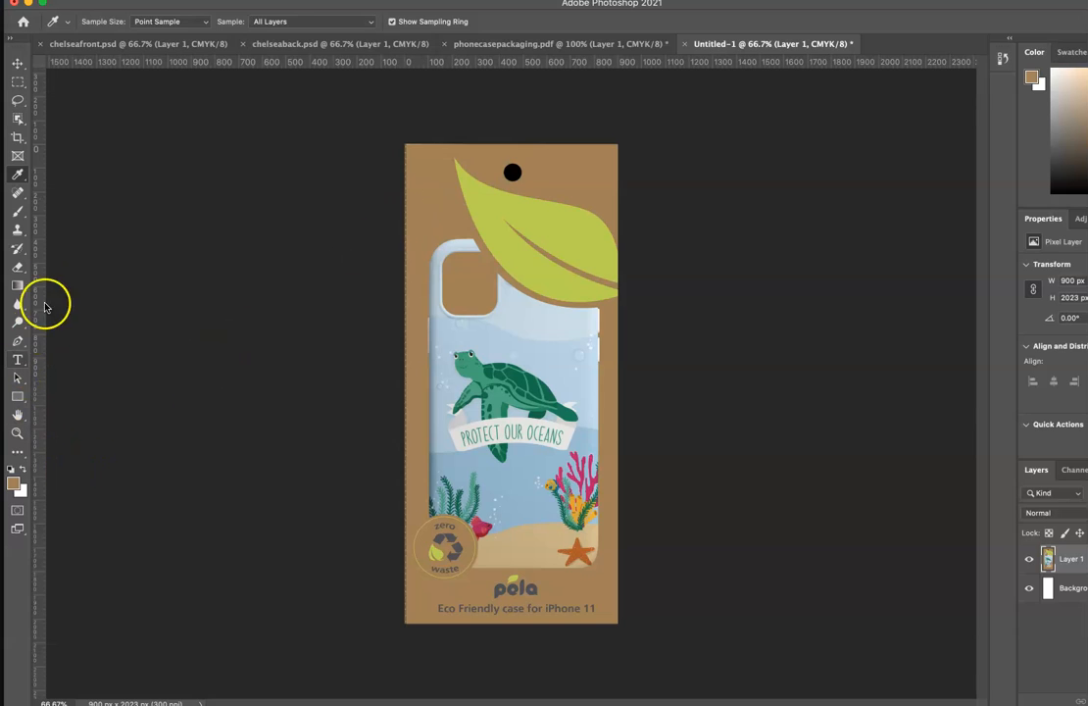
click(19, 213)
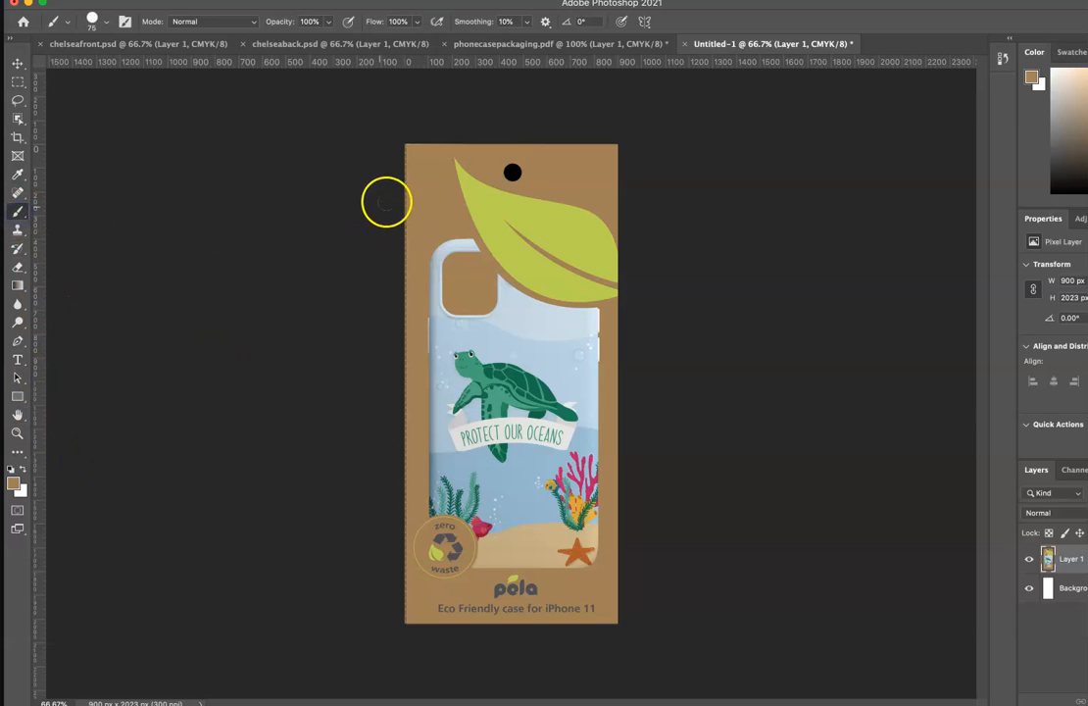
click(406, 144)
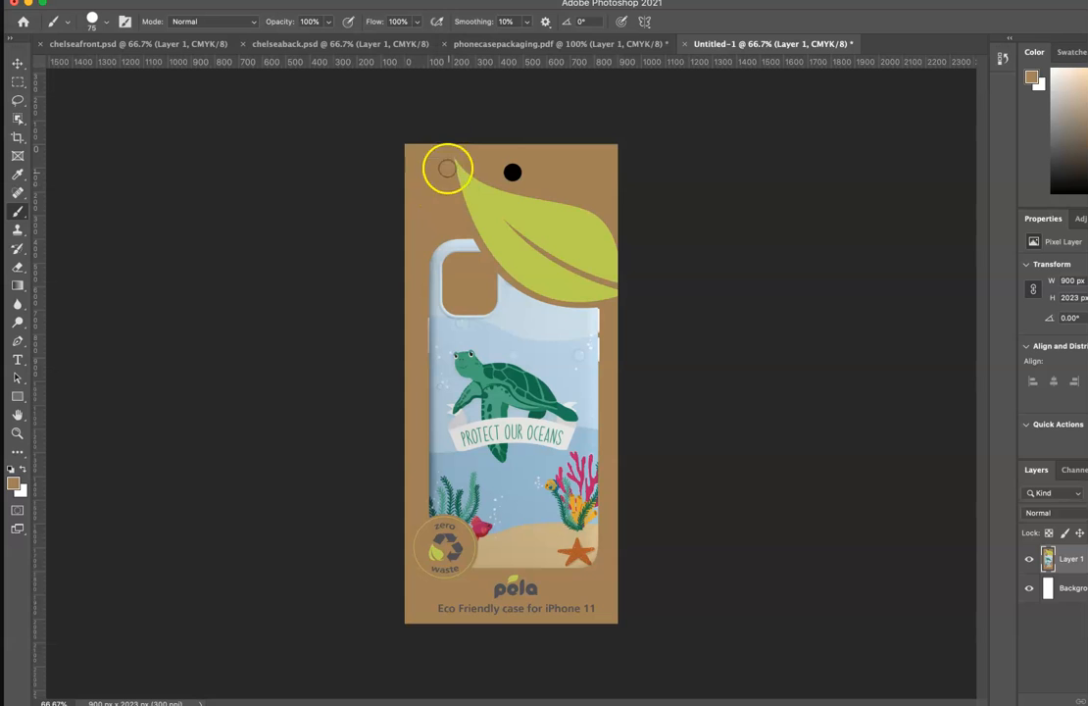
In phonecasepackaging.pdf, select the back panel with a rectangular marquee of about 899 × 2023 px and copy it.
click(478, 45)
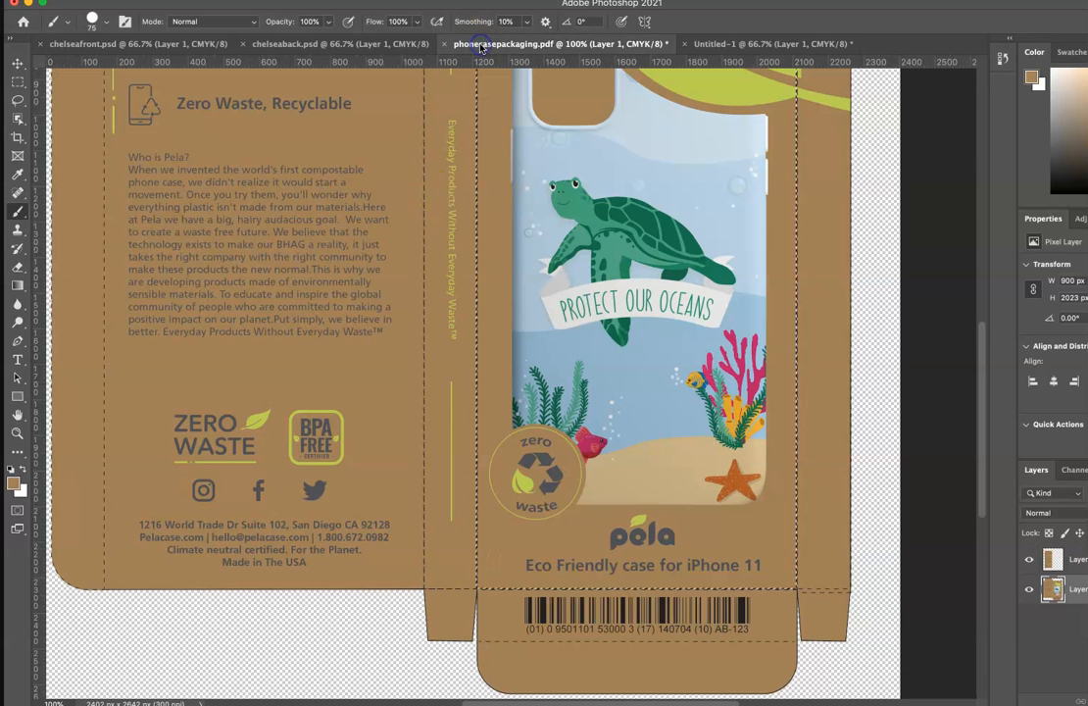
key(super+minus)
key(super+minus)
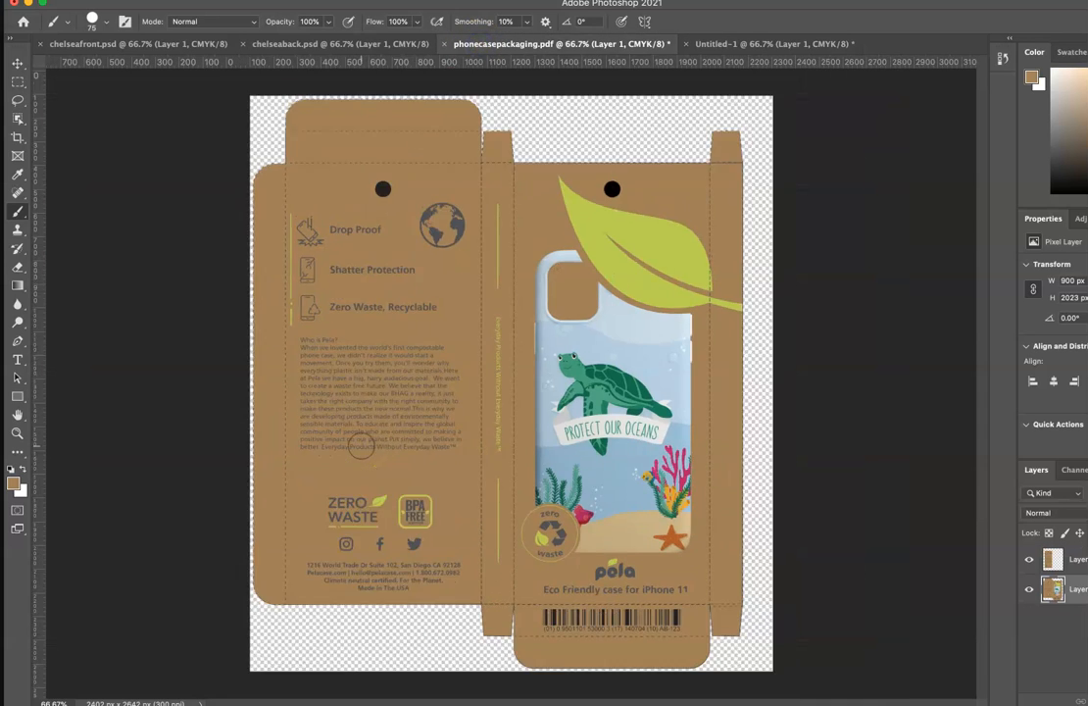
key(super+plus)
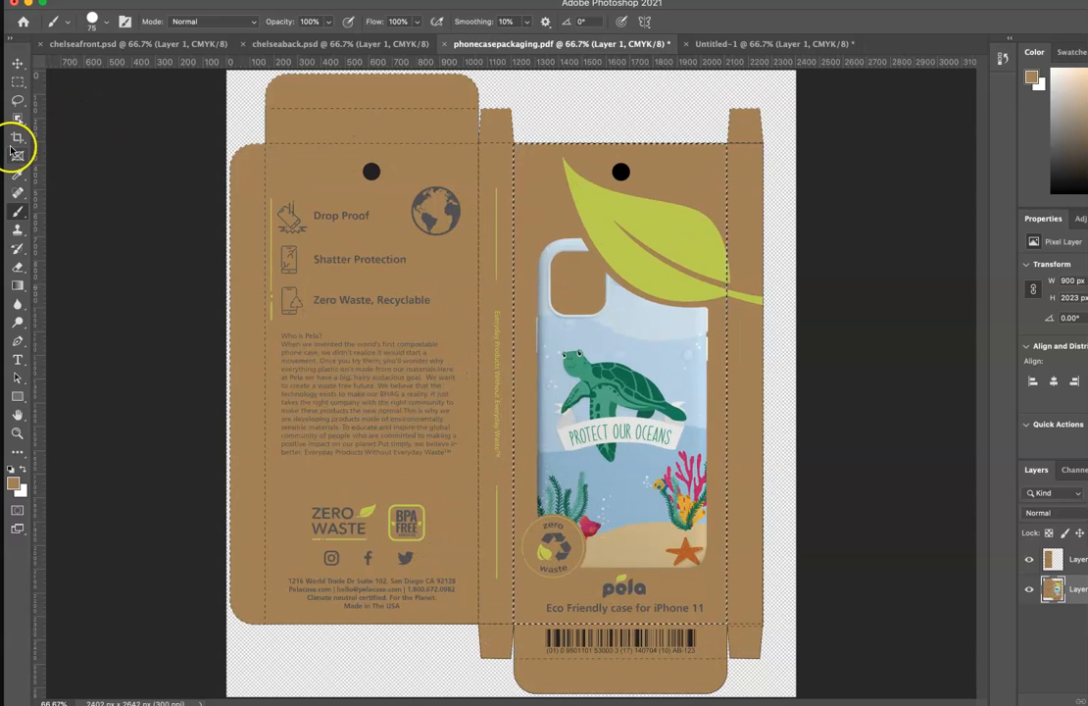
click(17, 81)
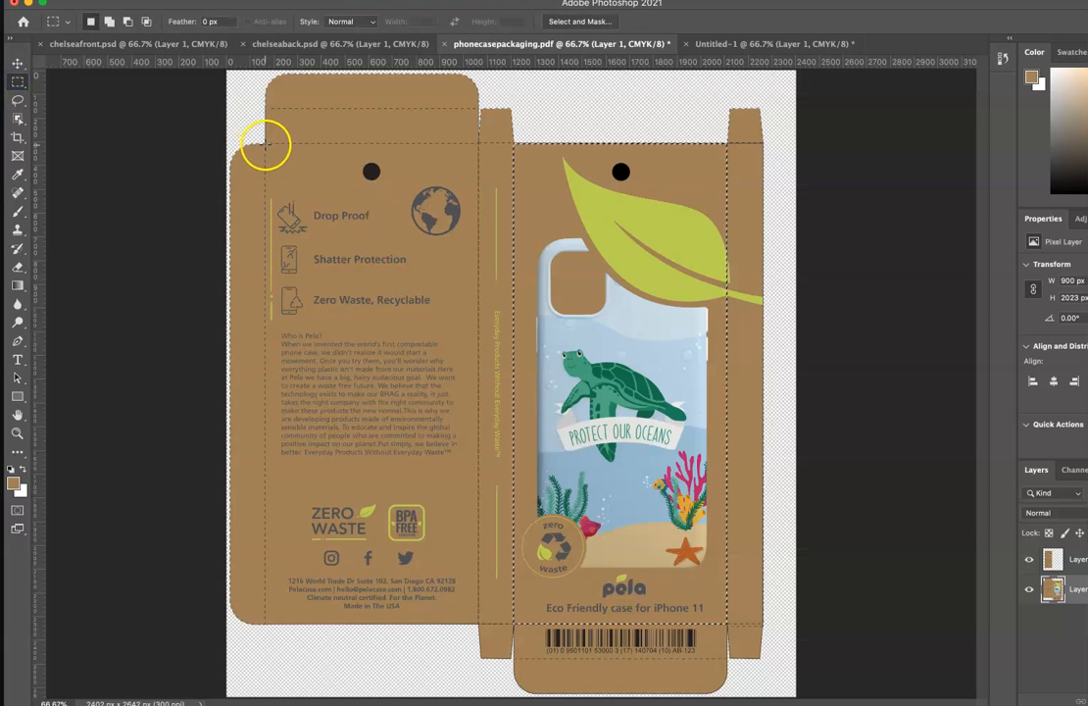
drag(264, 145, 478, 622)
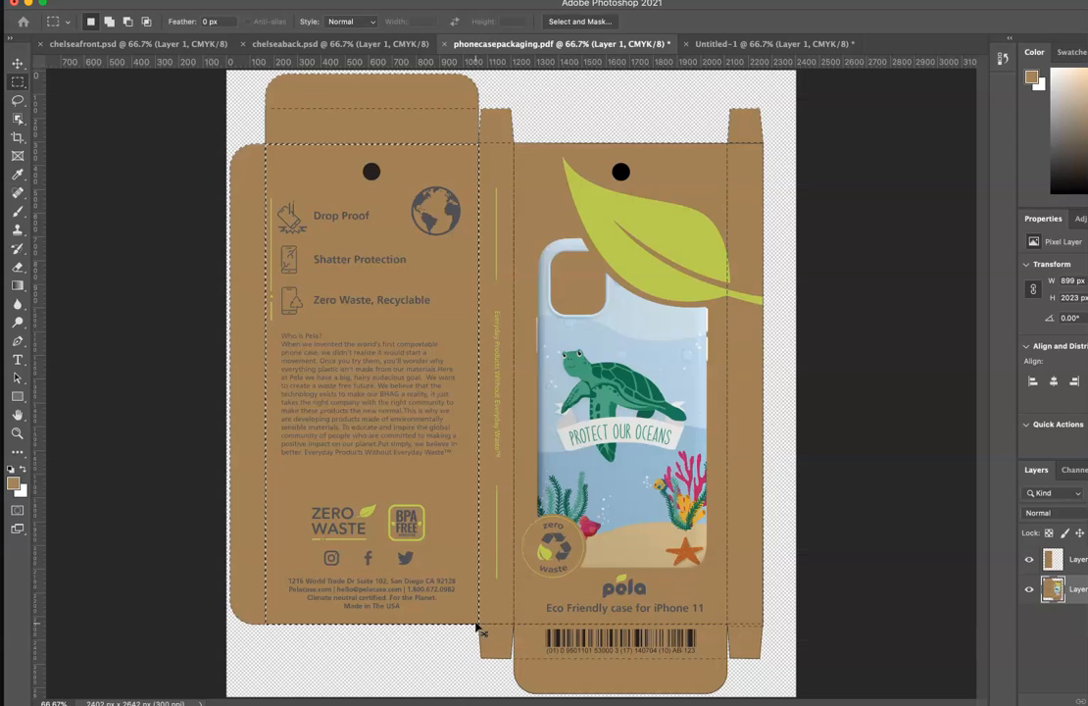
Create a new 899 × 2023 px CMYK document at 300 ppi and paste the back panel into it.
key(super+n)
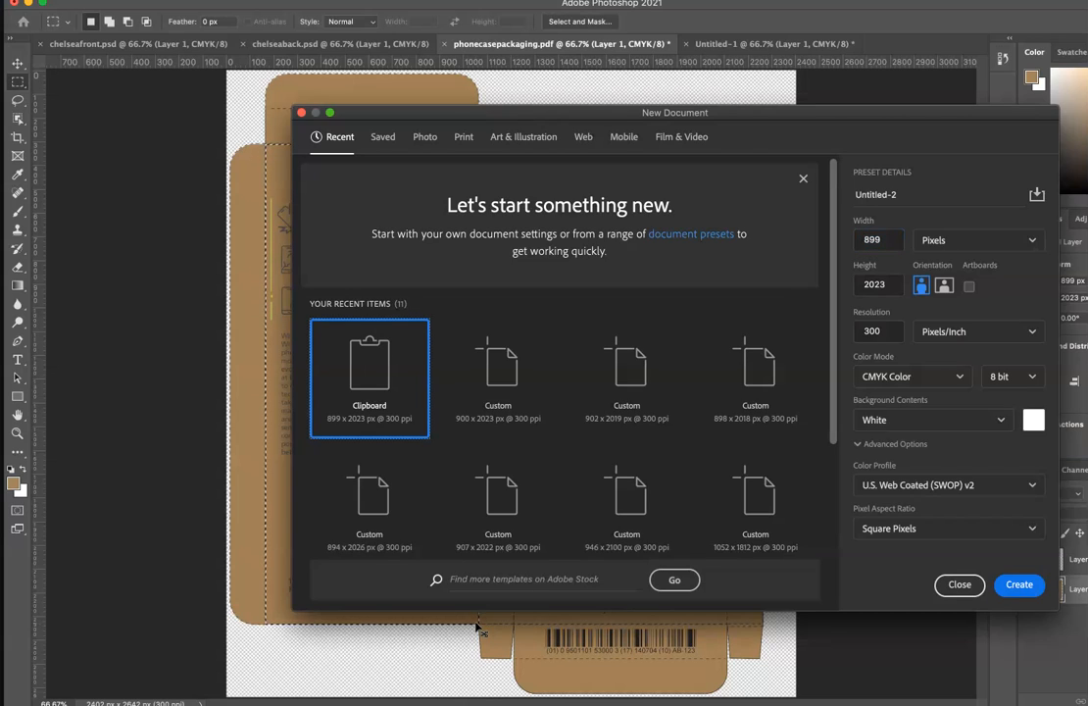
key(Return)
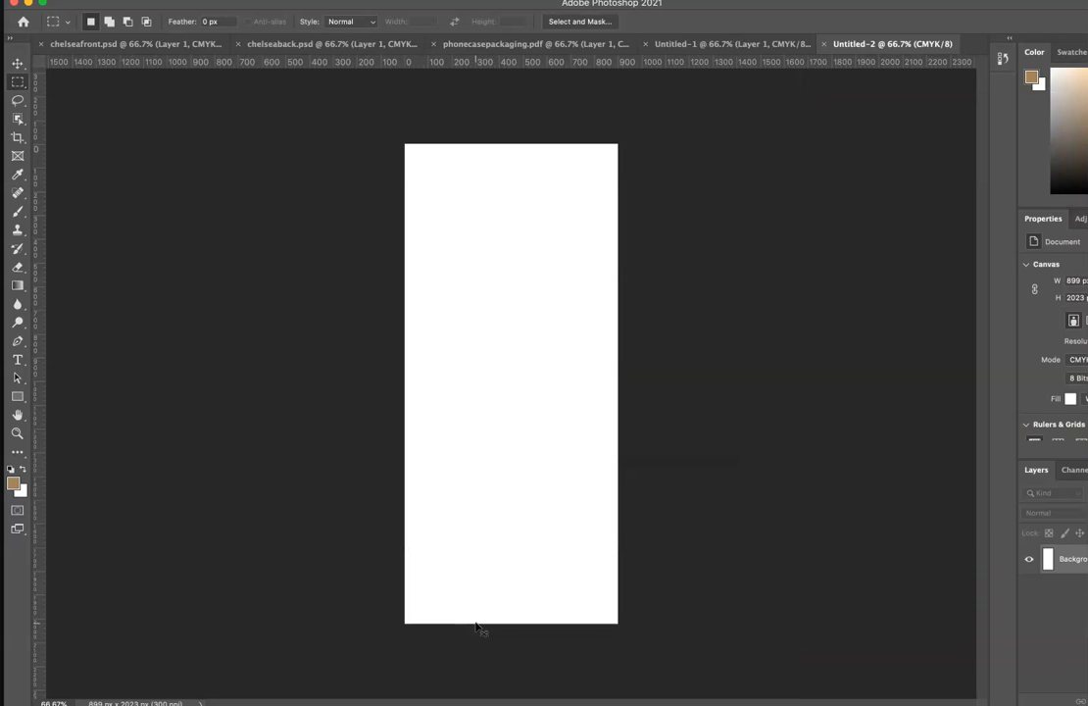
key(super+v)
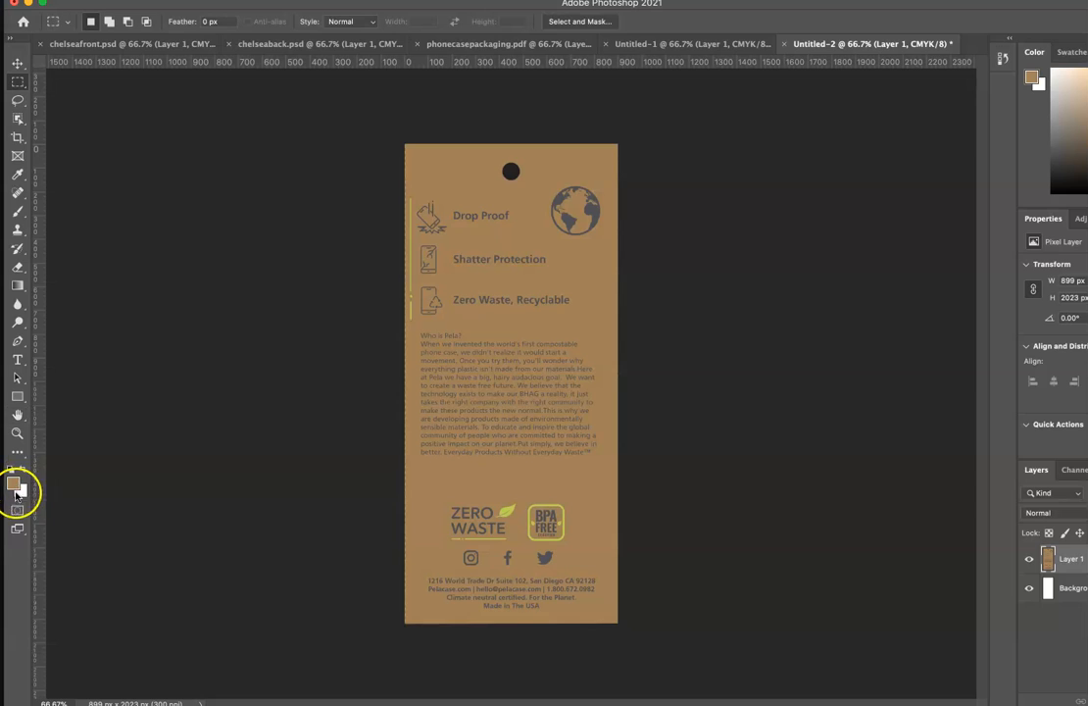
Paint over the dashed fold lines along the back panel's edges with the brown 75 px brush.
click(17, 211)
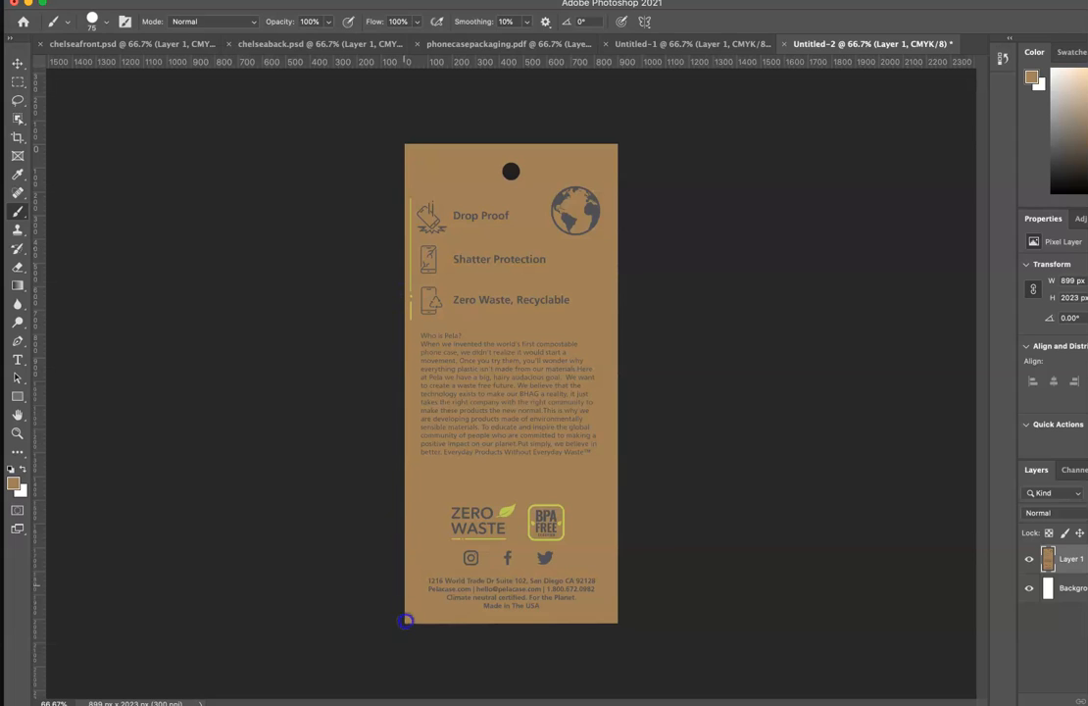
click(627, 632)
click(411, 628)
drag(411, 629, 634, 623)
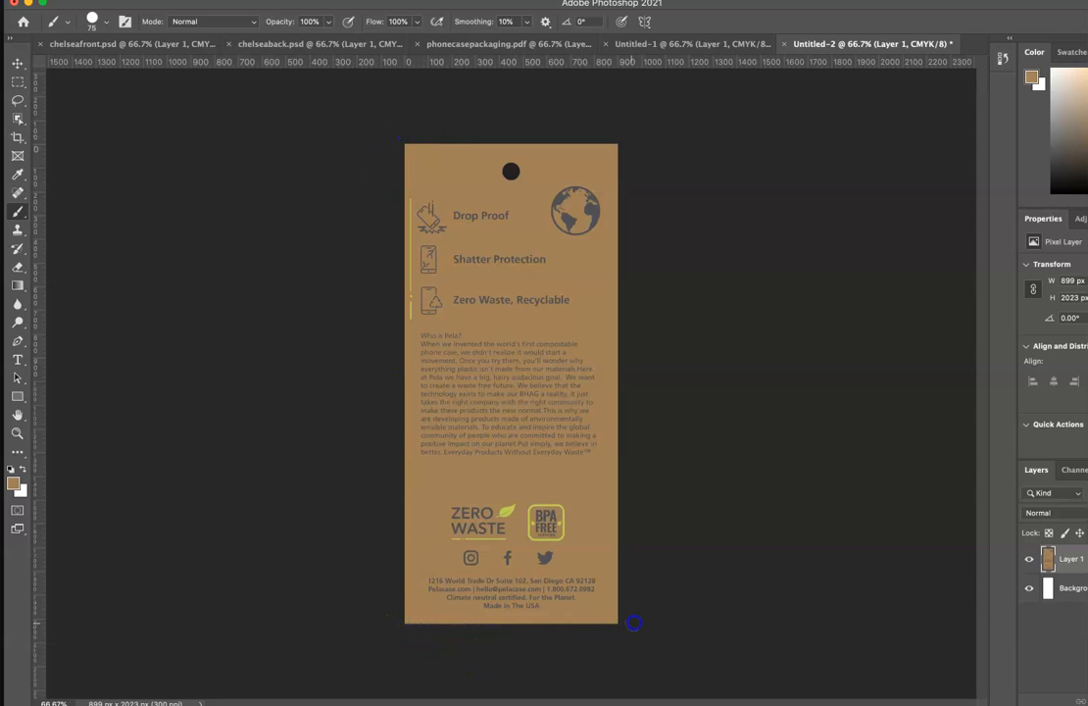
Inspect the brown foreground colour's CMYK values in the Color Picker and leave the colour as it is.
click(15, 483)
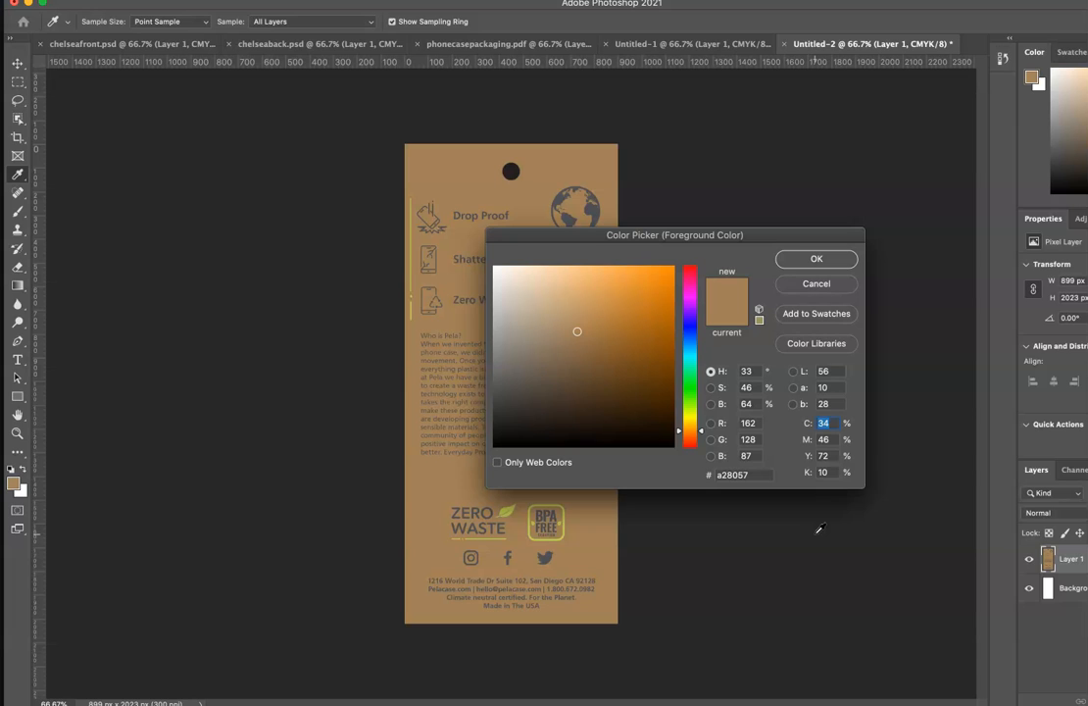
click(835, 286)
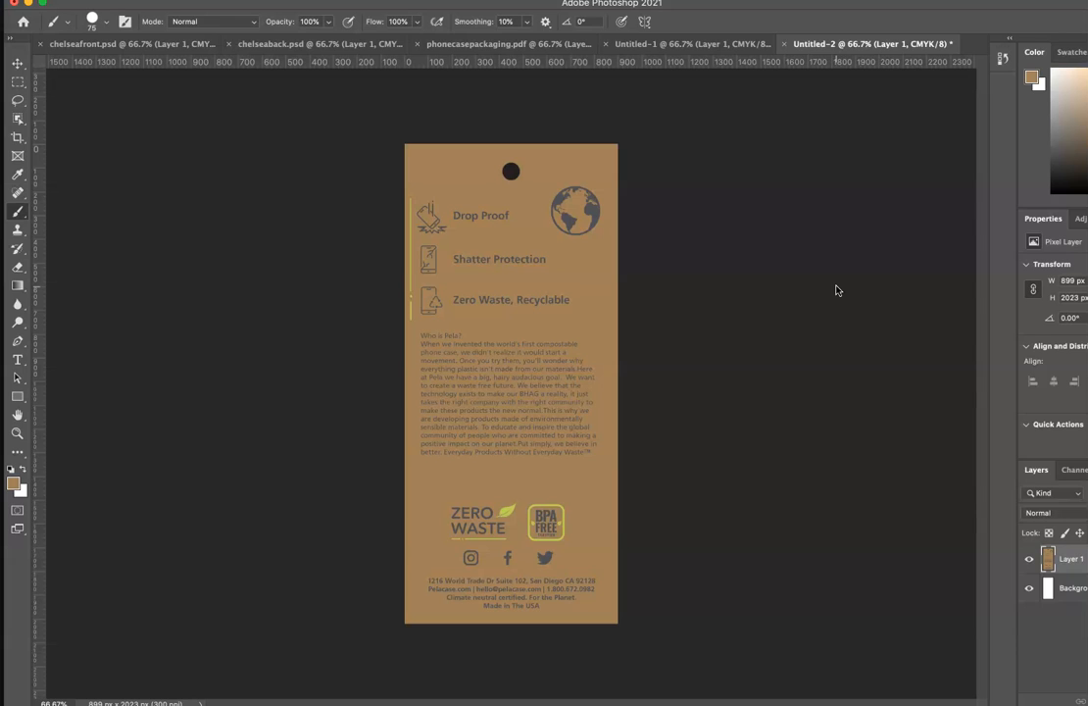
In chelseaback.psd, sample the dark footer band as the foreground colour and check its CMYK values in the Color Picker.
click(302, 46)
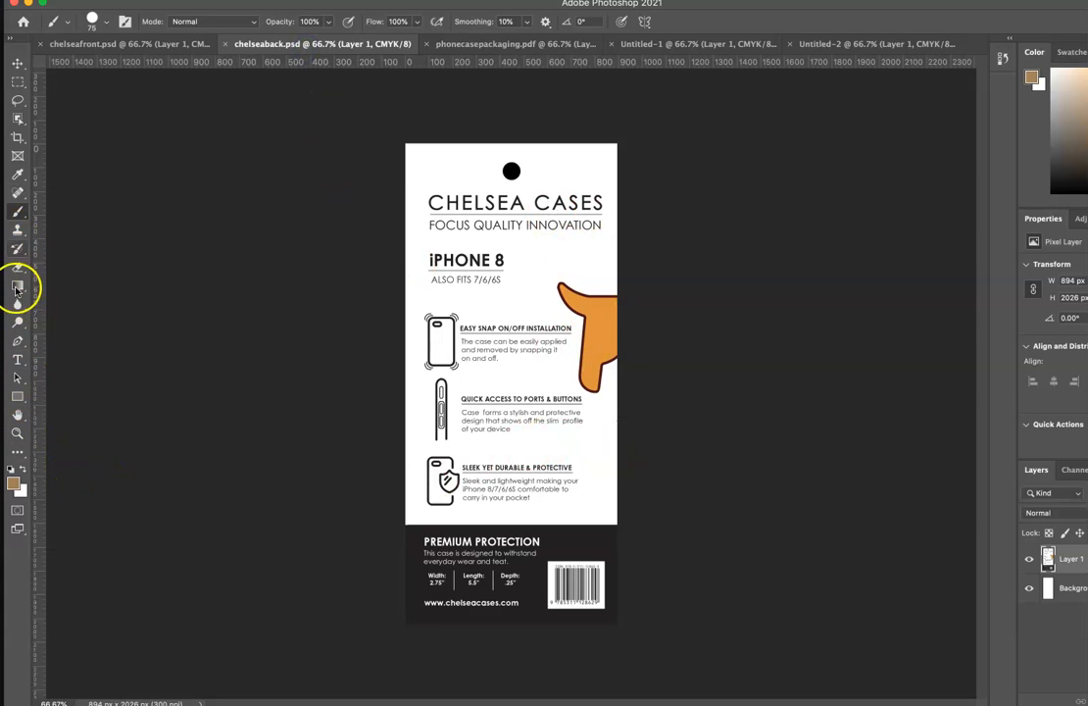
click(18, 175)
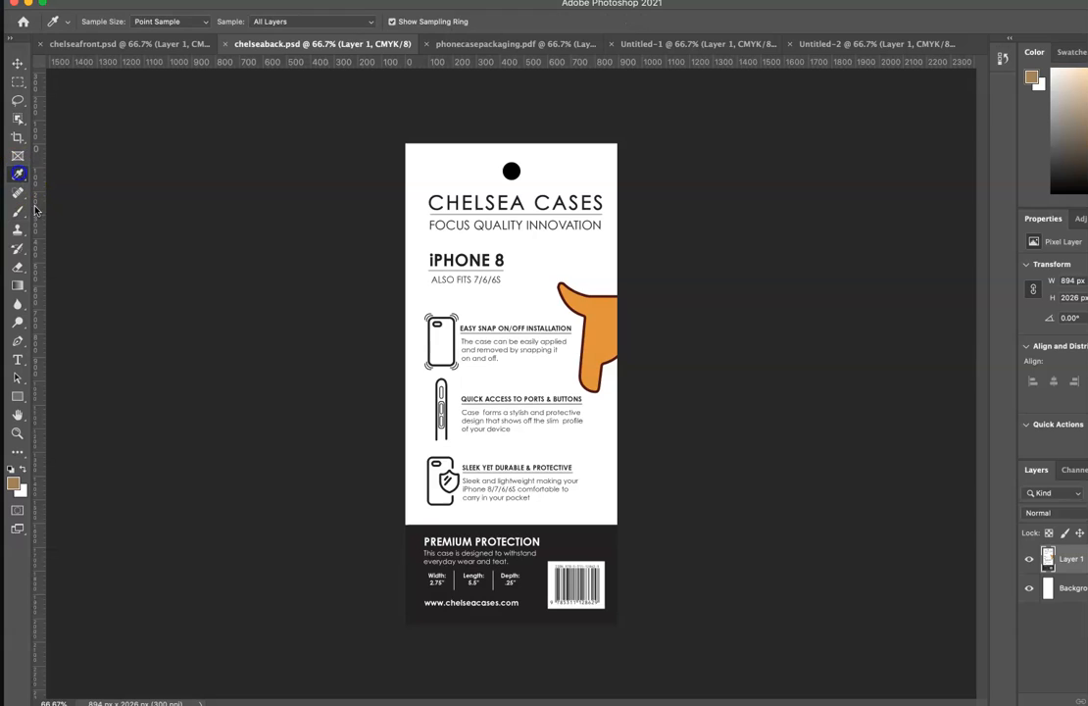
click(419, 568)
click(440, 576)
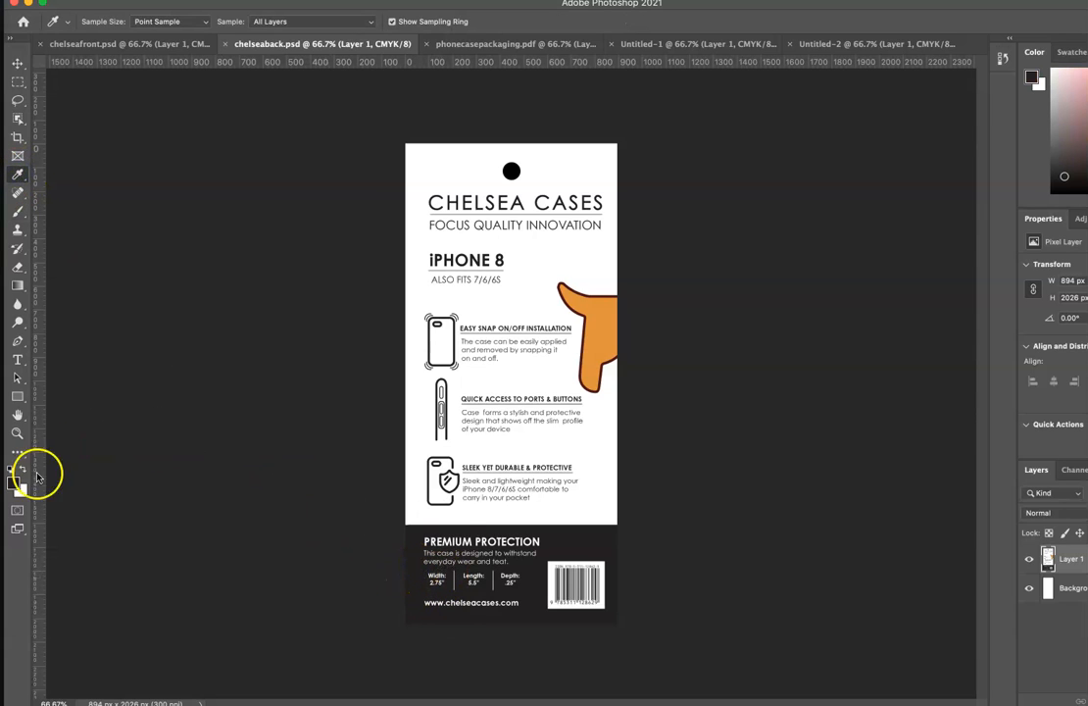
click(15, 480)
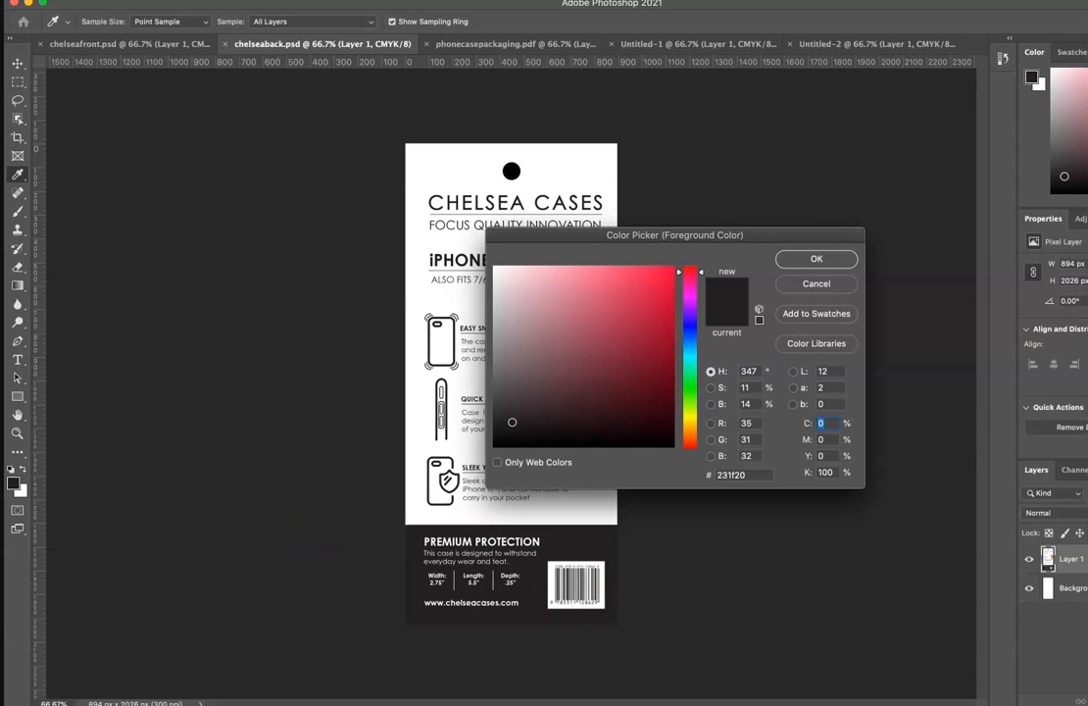
click(824, 258)
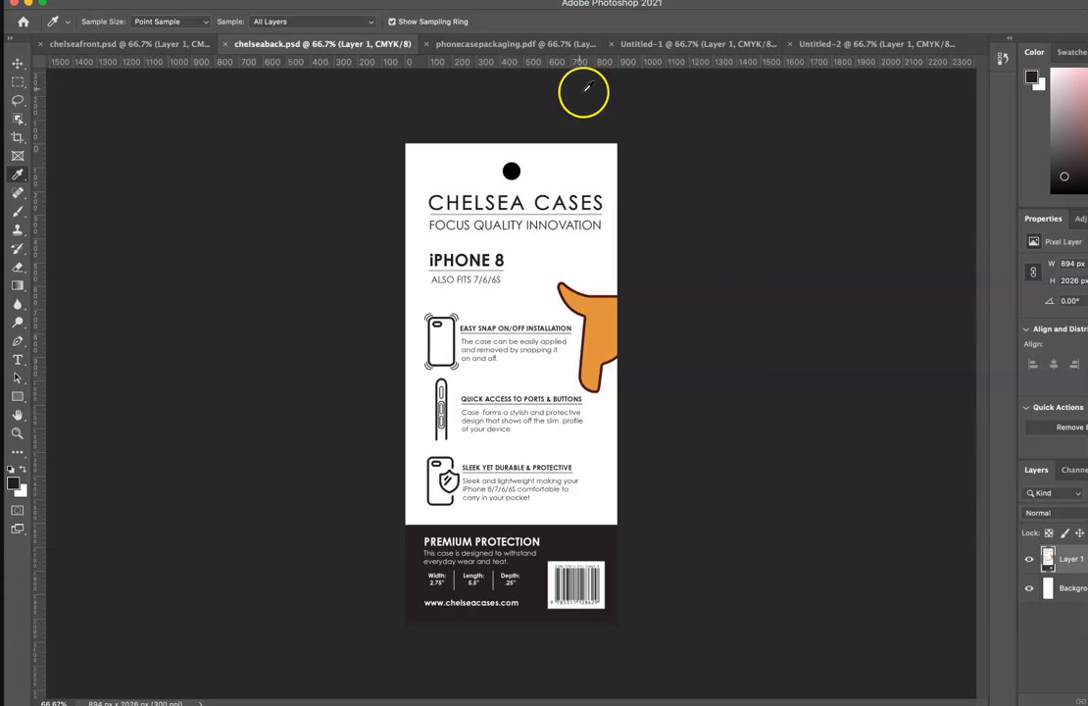
Review the local Save As options for chelseaback.psd in Photoshop format, including layers and the embedded colour profile, and close the dialog.
click(55, 0)
mouse_move(106, 0)
click(93, 142)
click(753, 497)
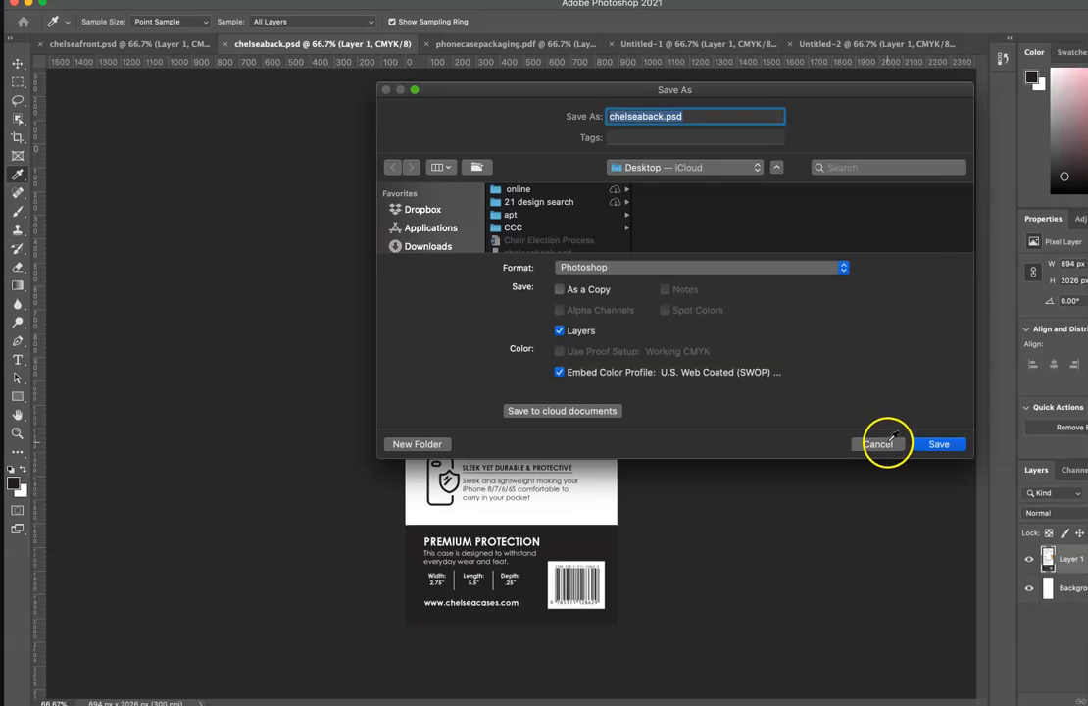
click(926, 444)
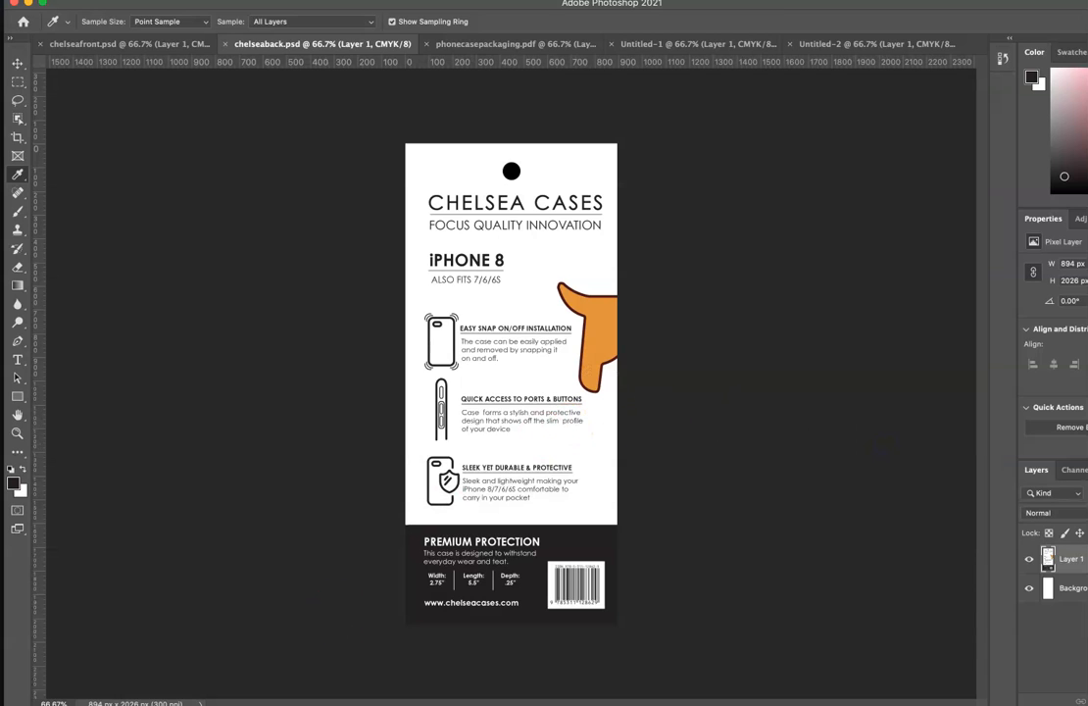